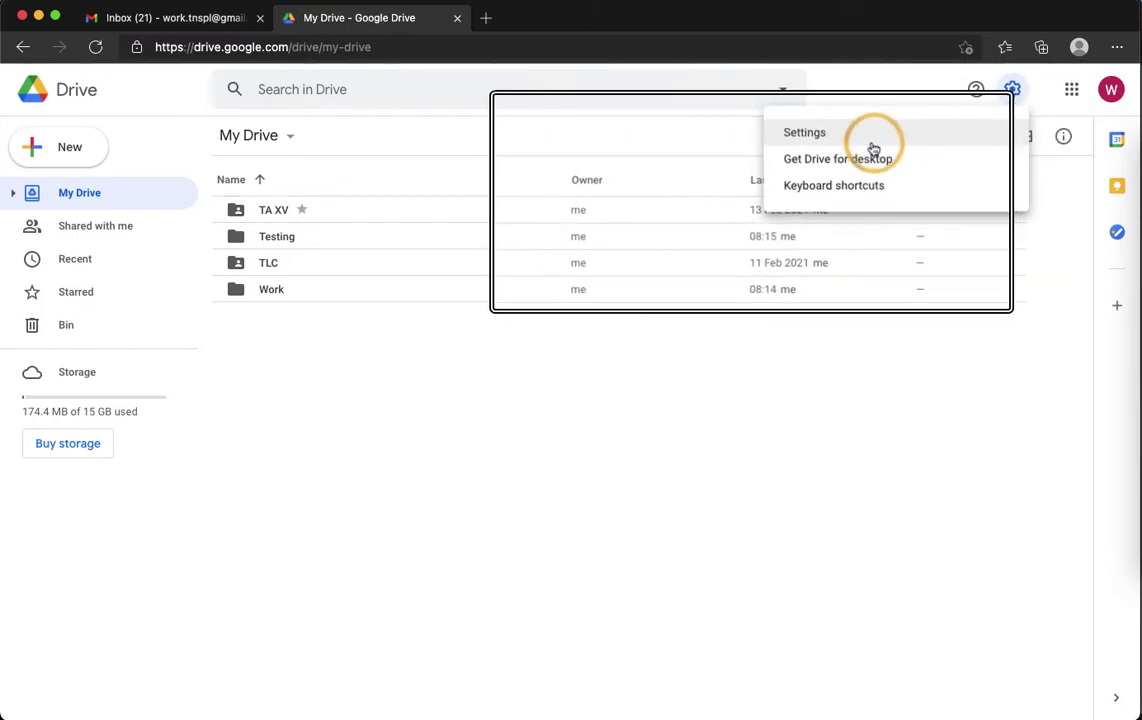
# Open the Drive settings and view the list of items taking up storage
pyautogui.click(797, 135)
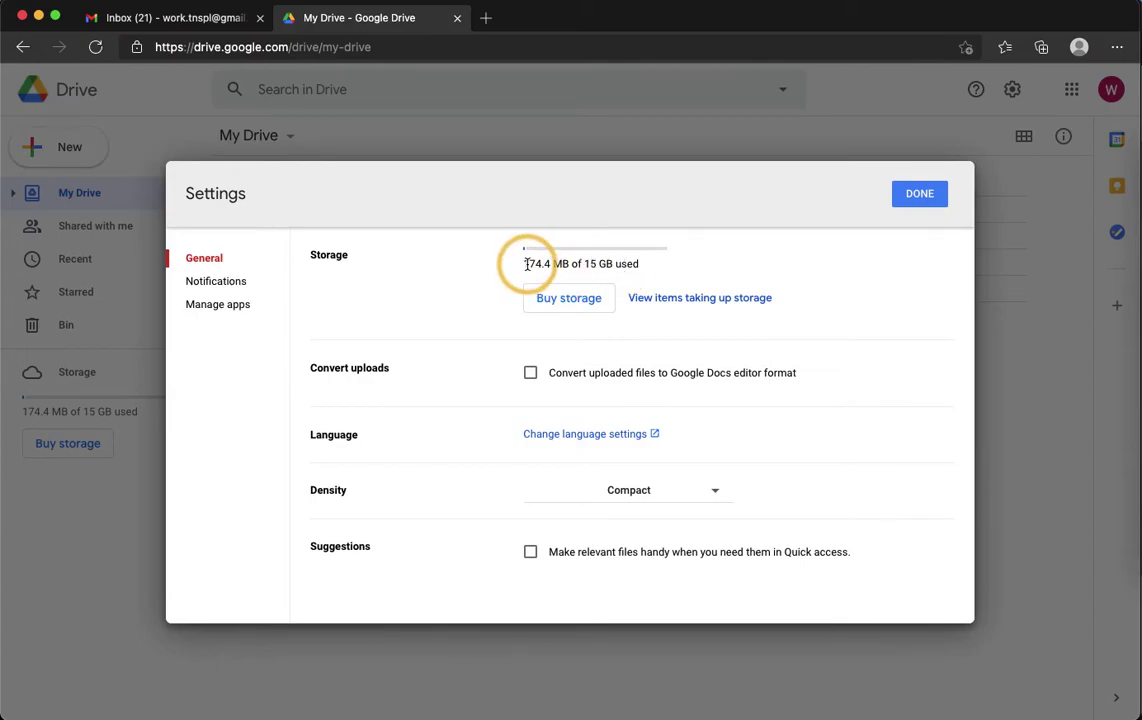
pyautogui.click(697, 302)
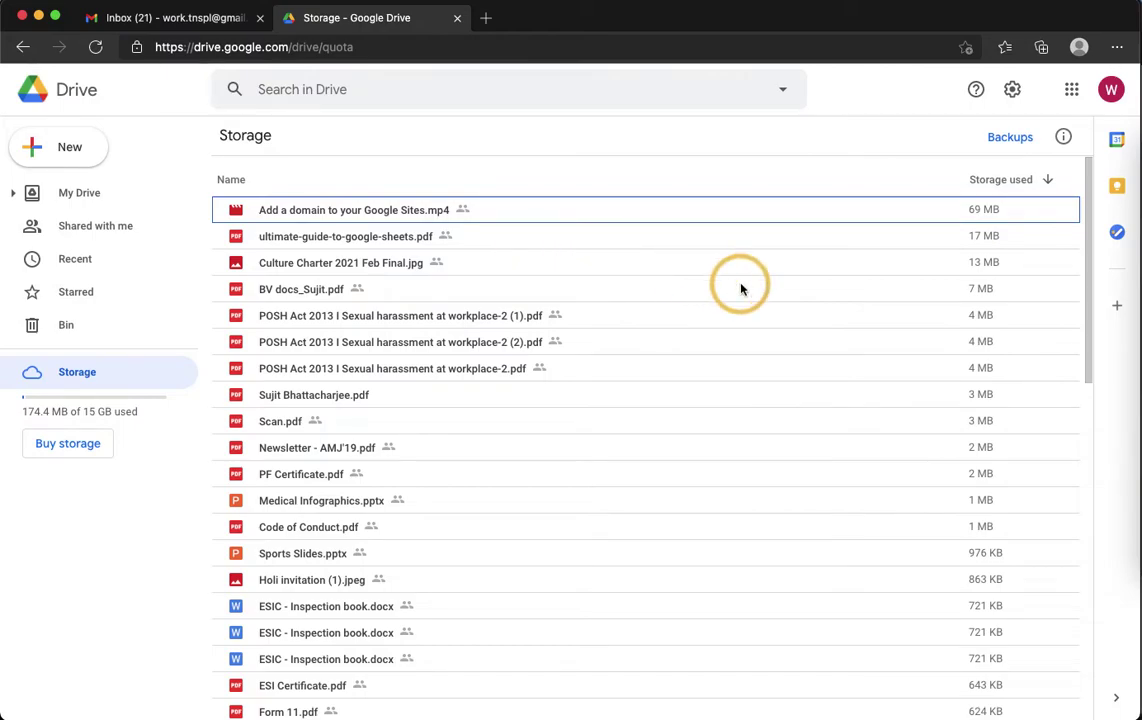
pyautogui.scroll(-2, 918, 456)
pyautogui.scroll(2, 918, 456)
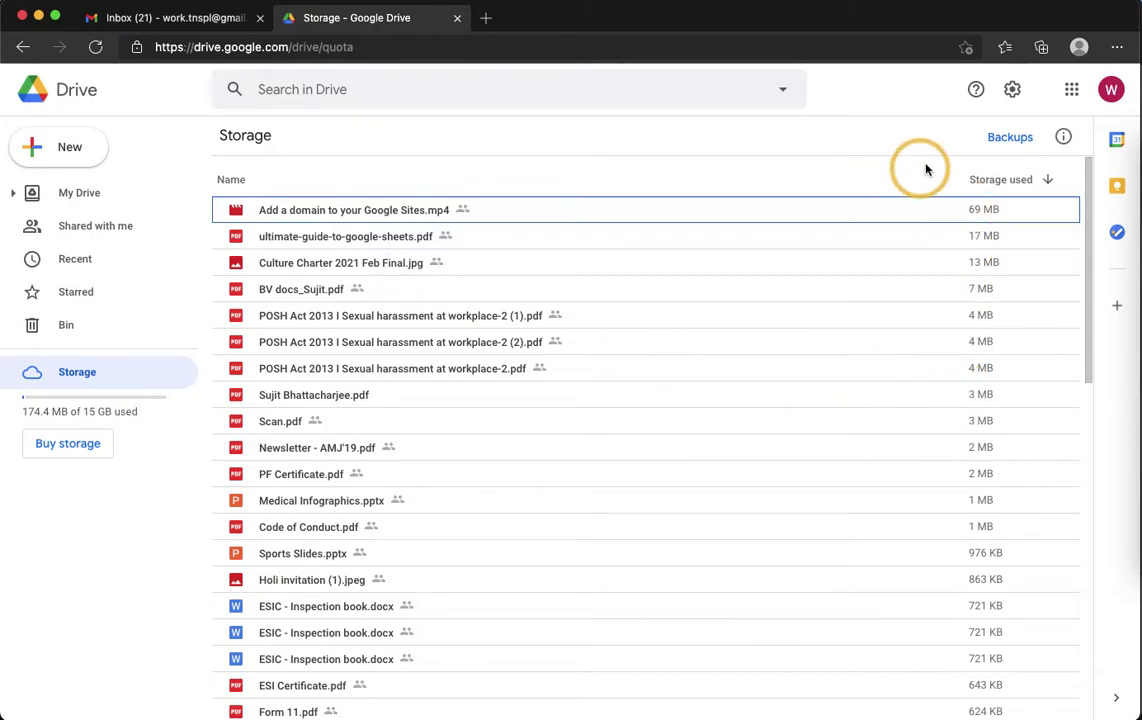
# In the Drive settings, enable converting uploaded files to Google Docs editor format and set the density to Comfortable, returning to My Drive
pyautogui.click(1013, 90)
pyautogui.click(796, 136)
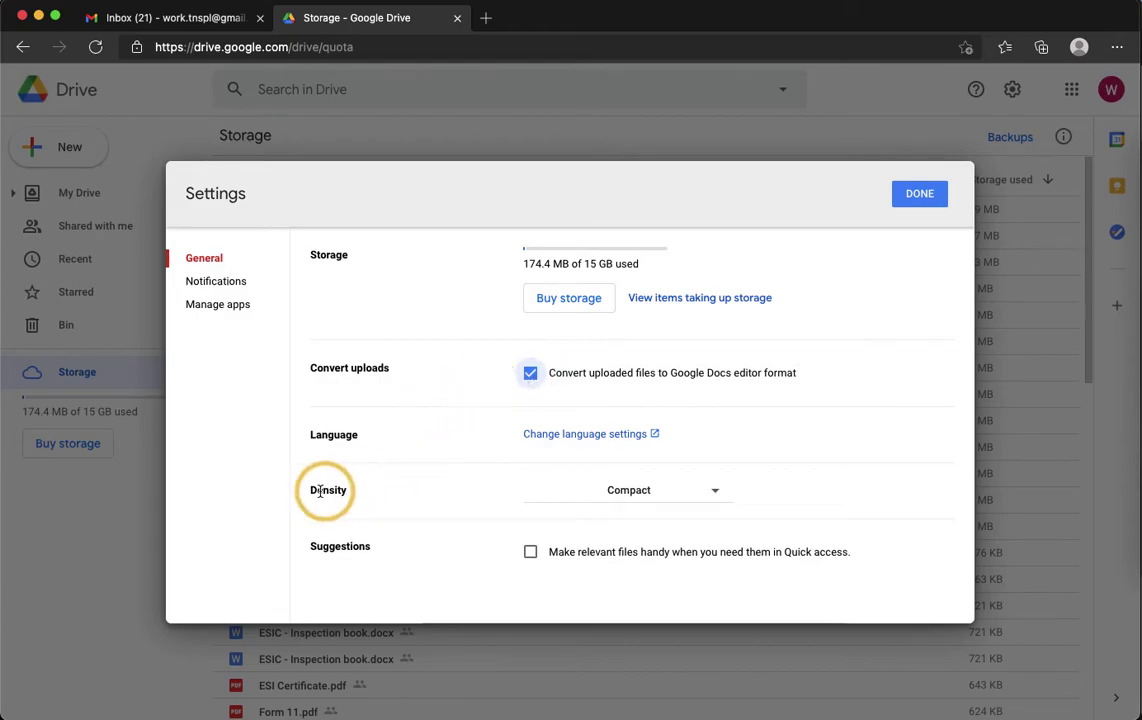
pyautogui.click(610, 491)
pyautogui.click(787, 483)
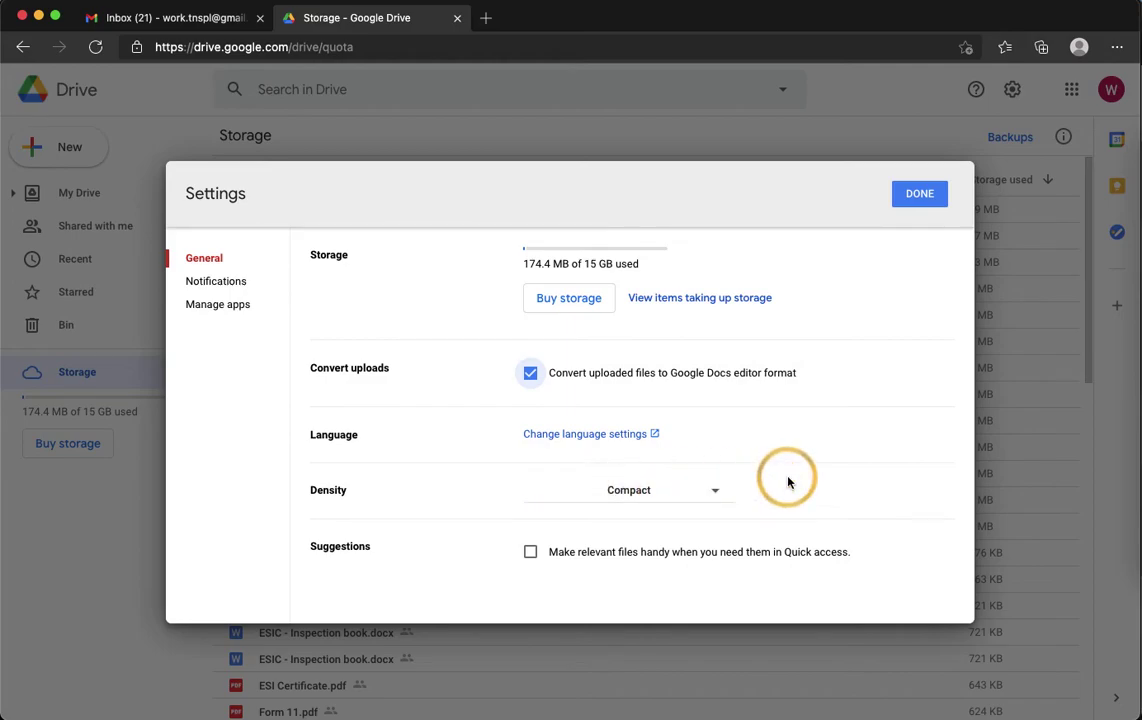
pyautogui.click(715, 491)
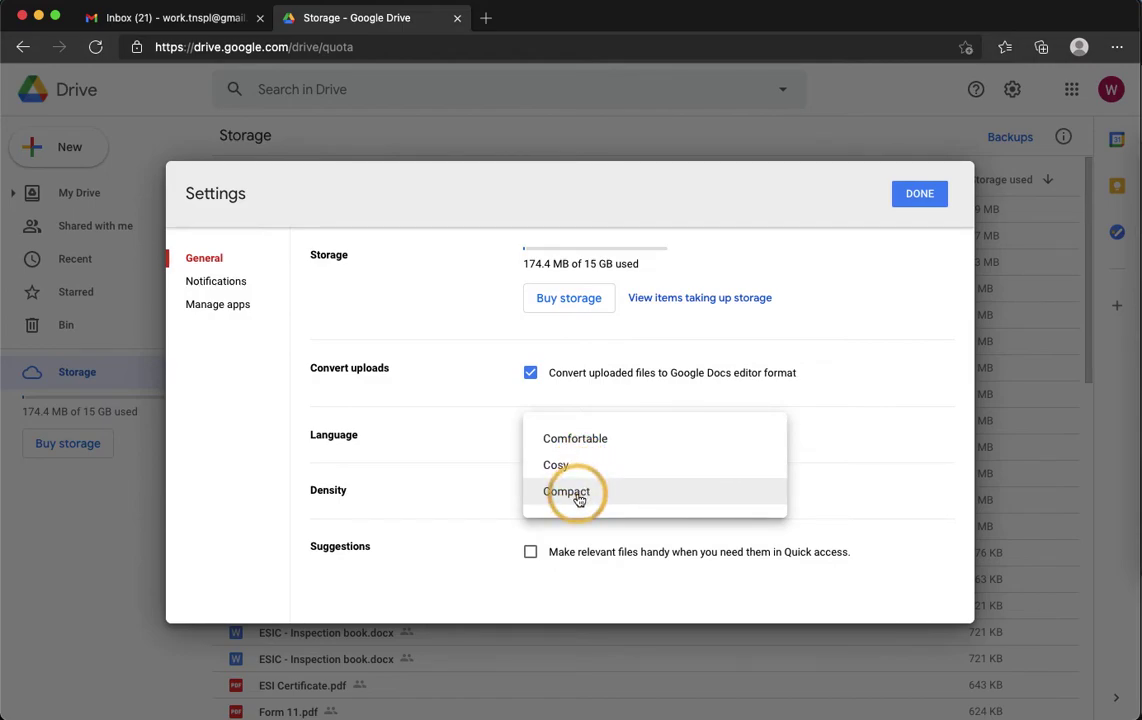
pyautogui.click(578, 440)
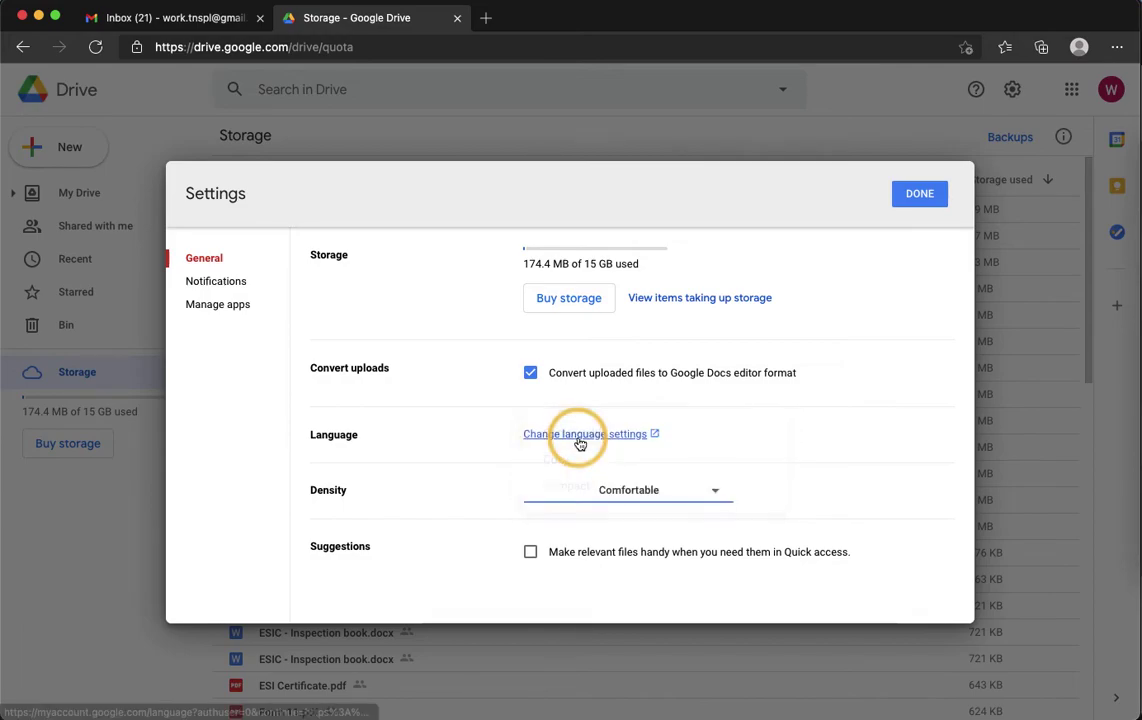
pyautogui.click(918, 199)
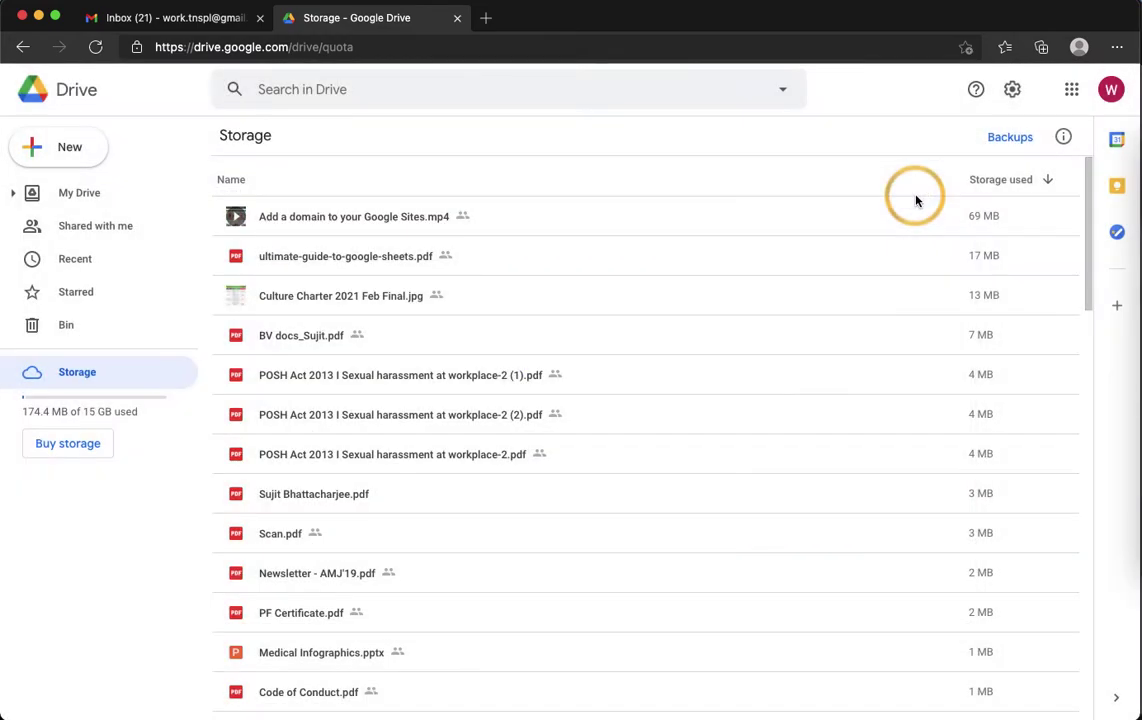
pyautogui.click(84, 194)
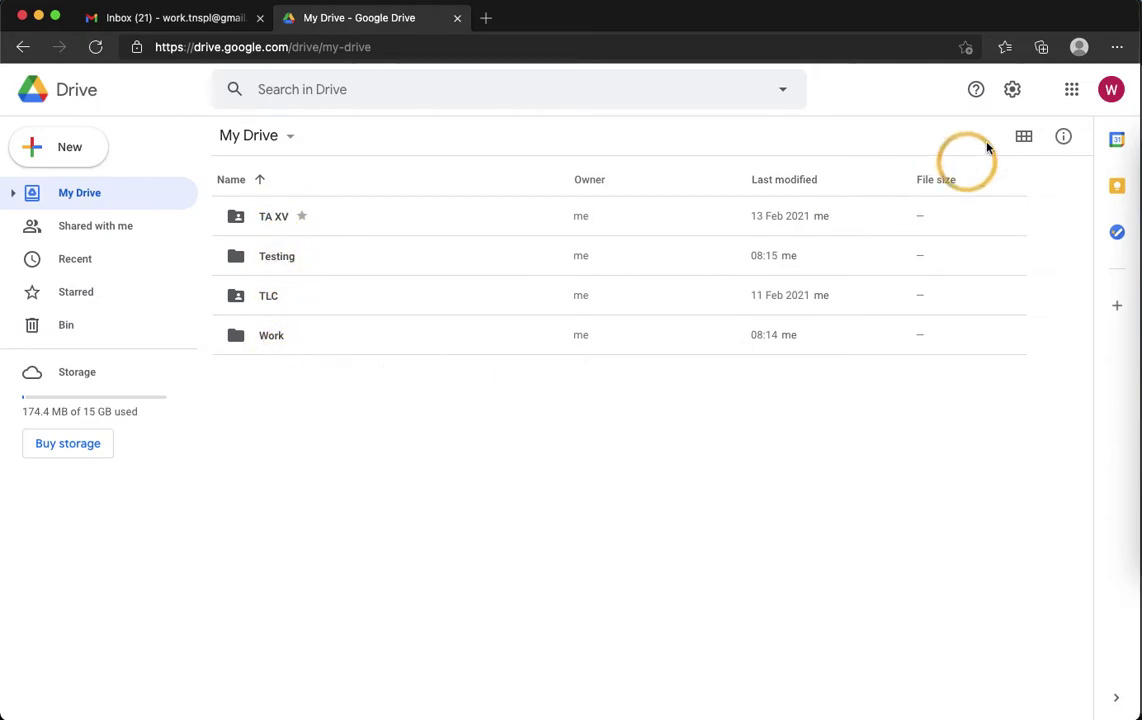
# Set the display density to Compact and enable the suggestion that makes relevant files handy in Quick access
pyautogui.click(1012, 93)
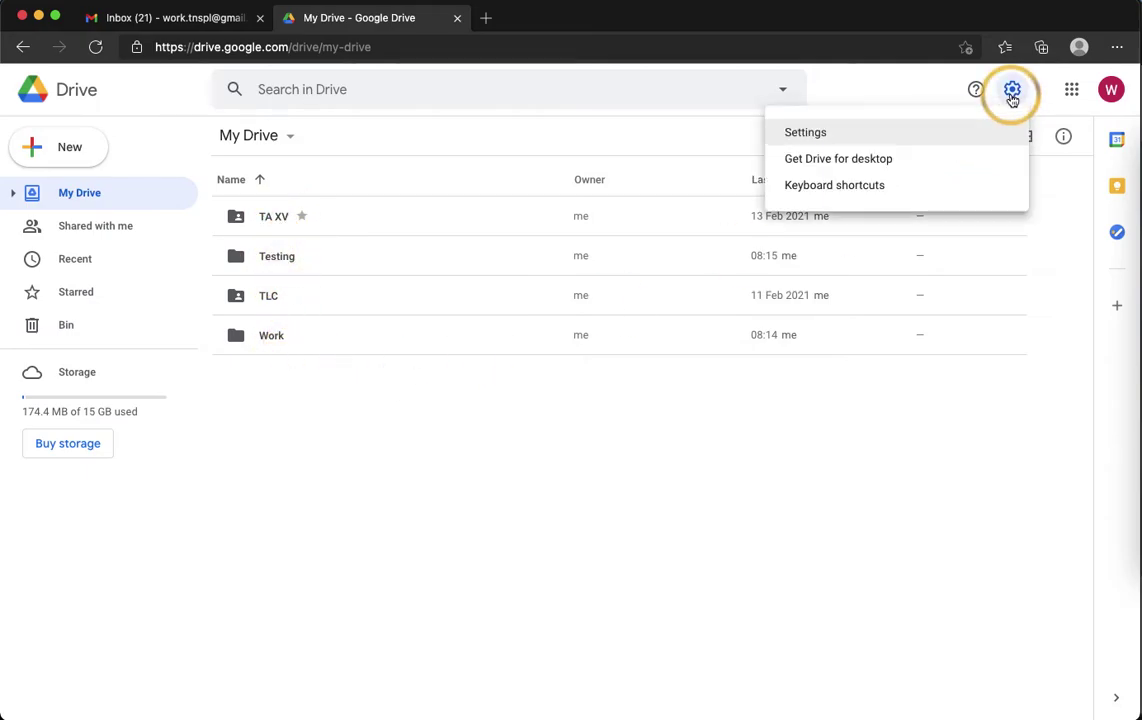
pyautogui.click(828, 133)
pyautogui.click(706, 490)
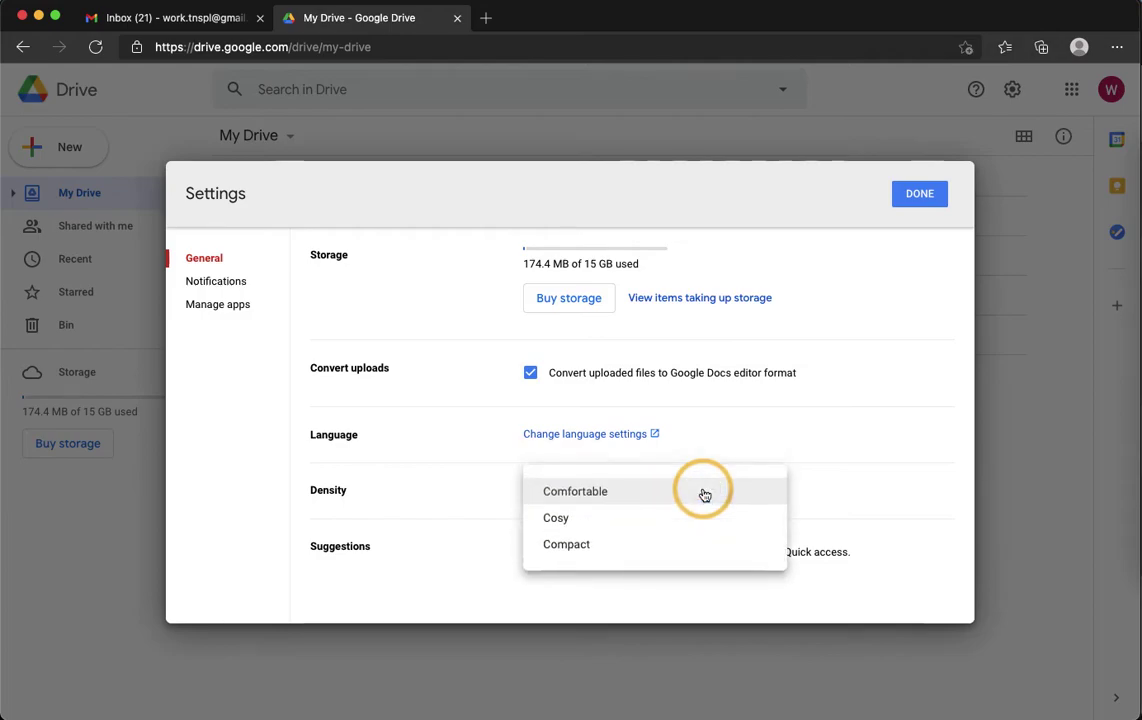
pyautogui.click(562, 560)
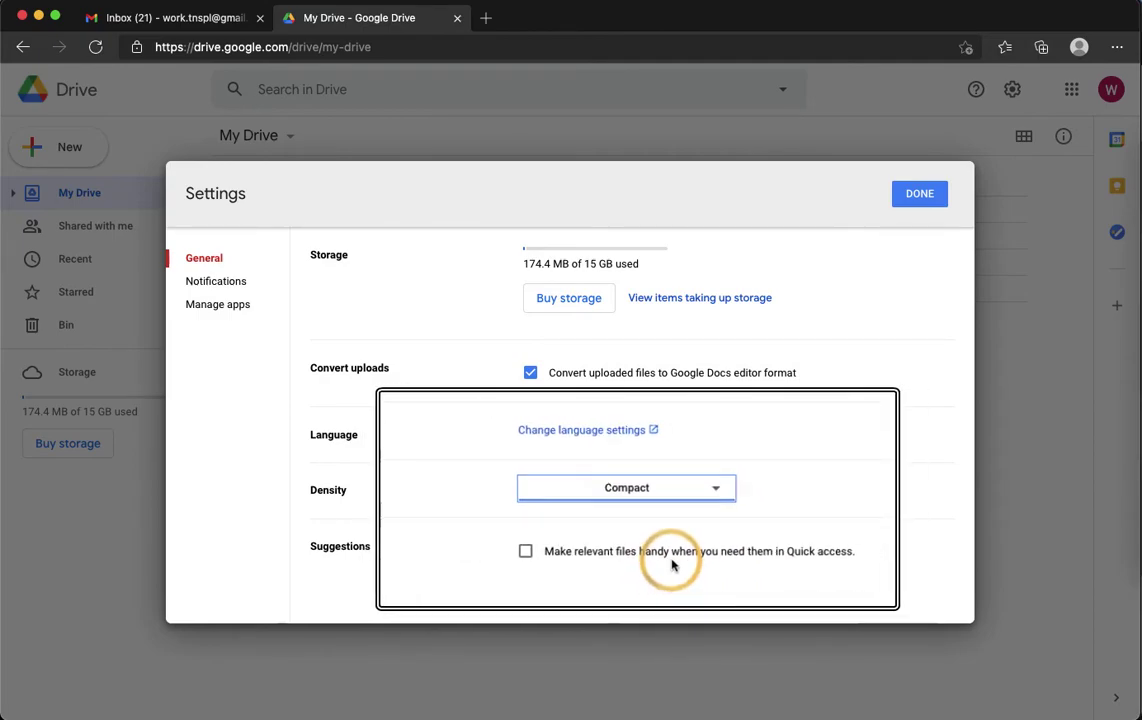
pyautogui.click(530, 552)
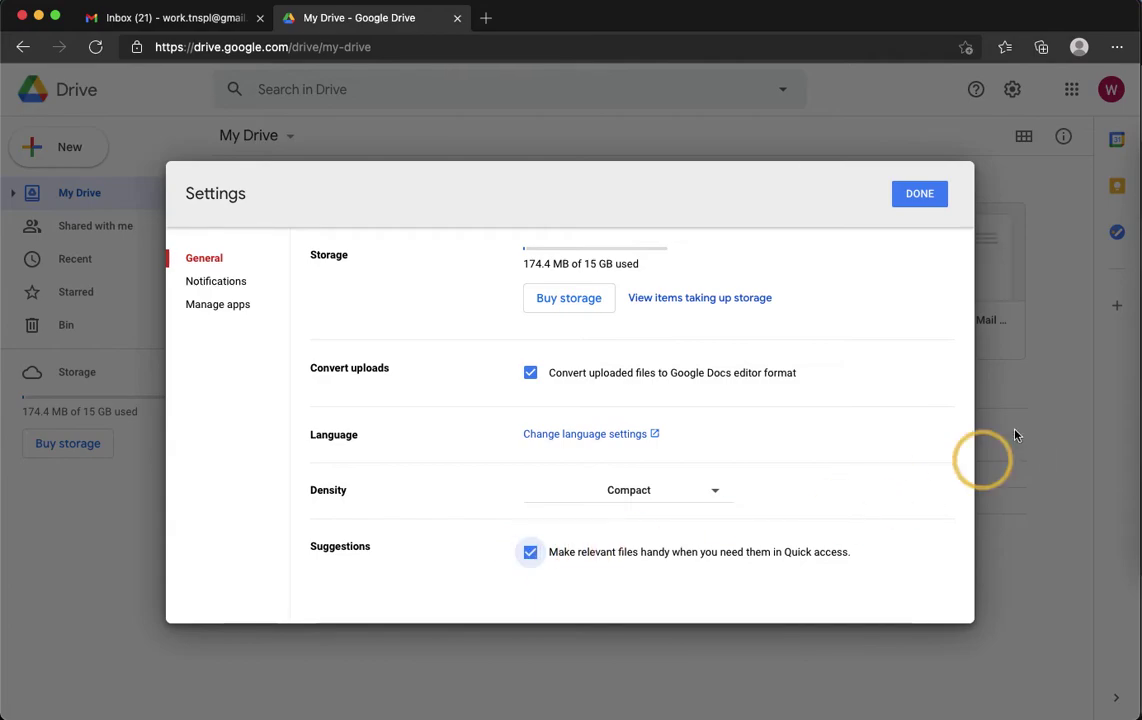
pyautogui.click(918, 193)
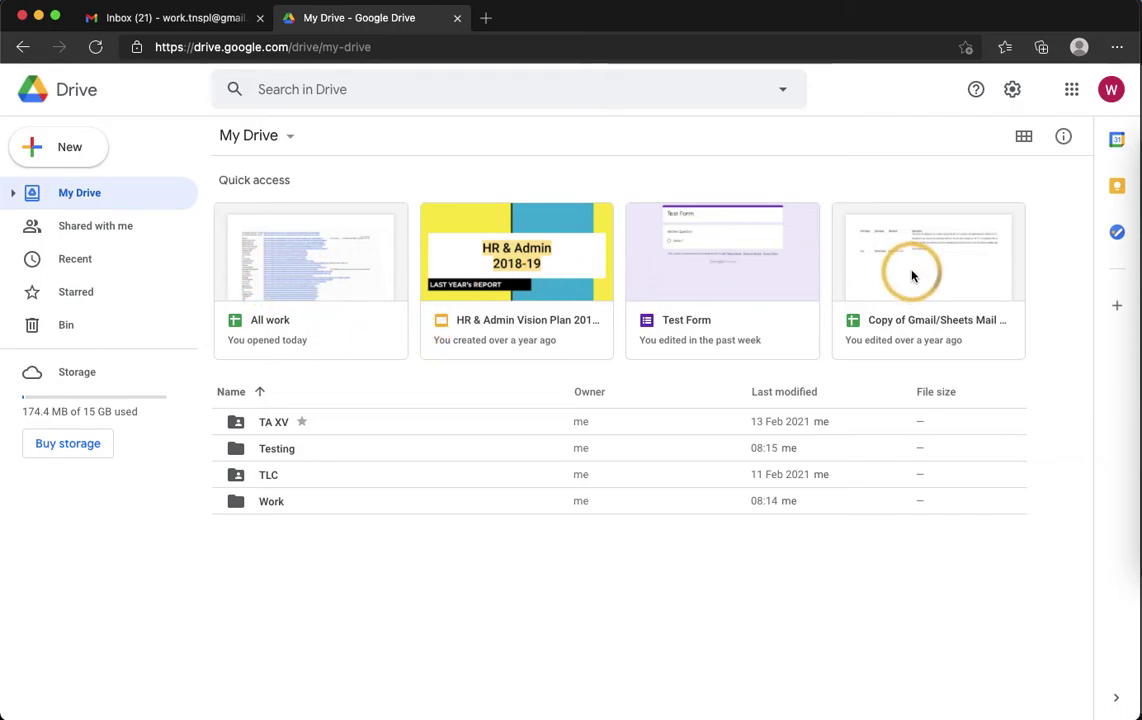
# View the list of recent files and return to My Drive
pyautogui.click(68, 266)
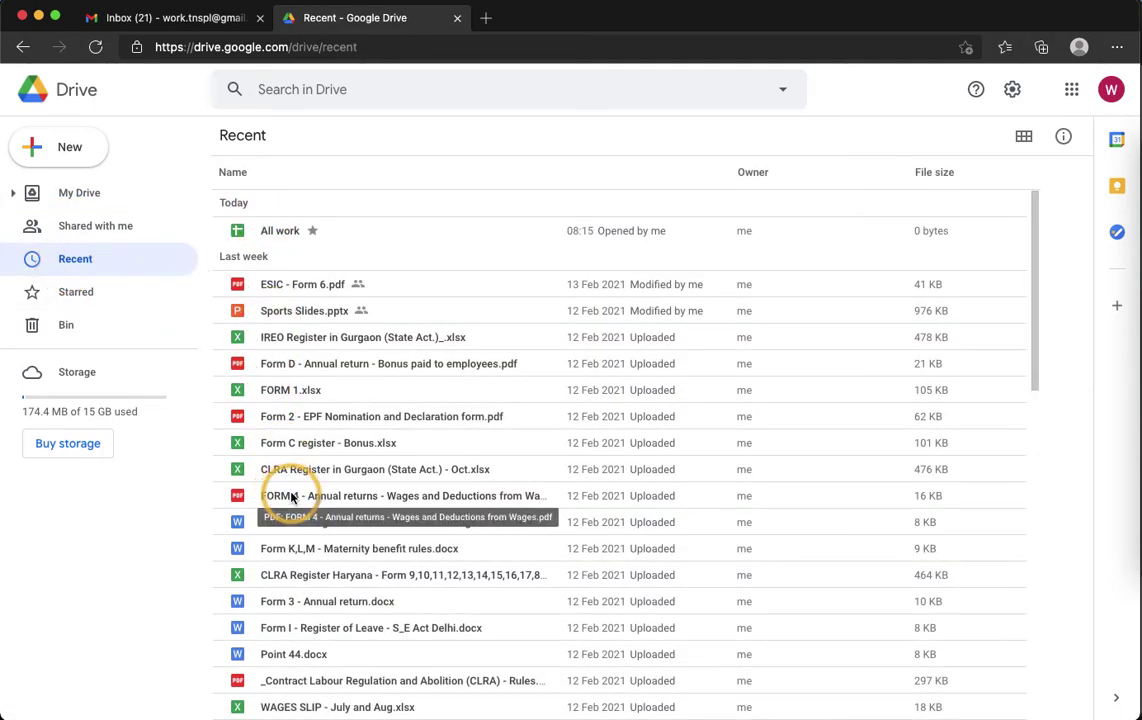
pyautogui.click(77, 195)
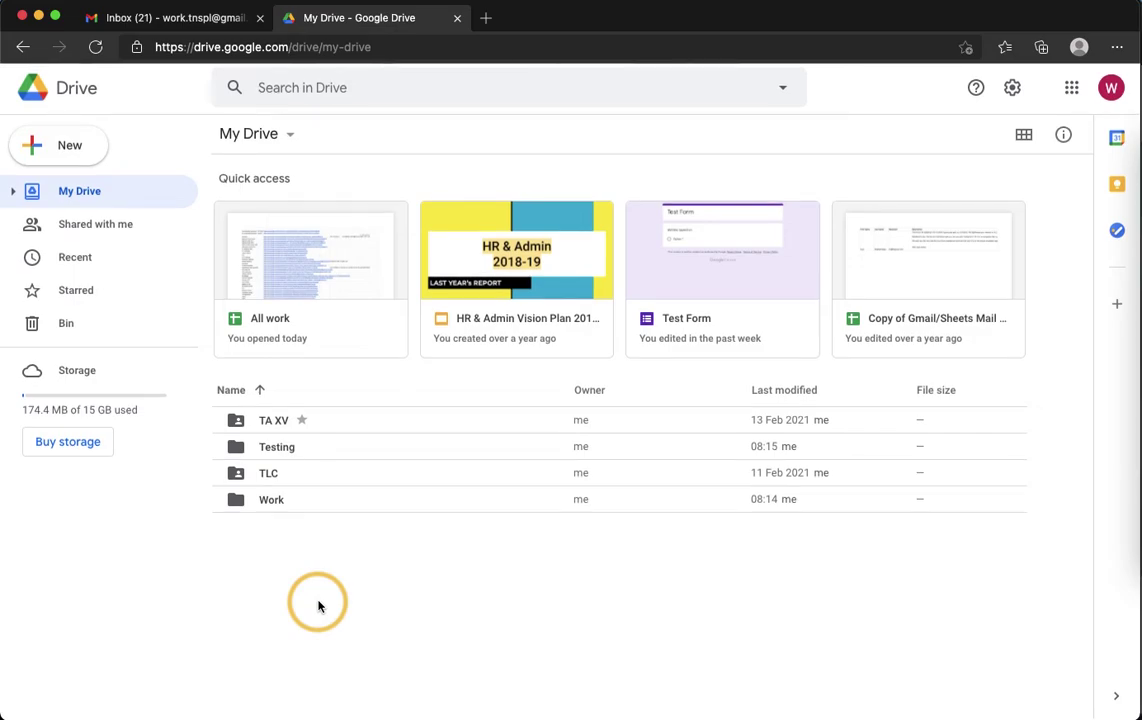
# Turn off the Quick access suggestions in the Drive settings and save the change
pyautogui.click(1012, 89)
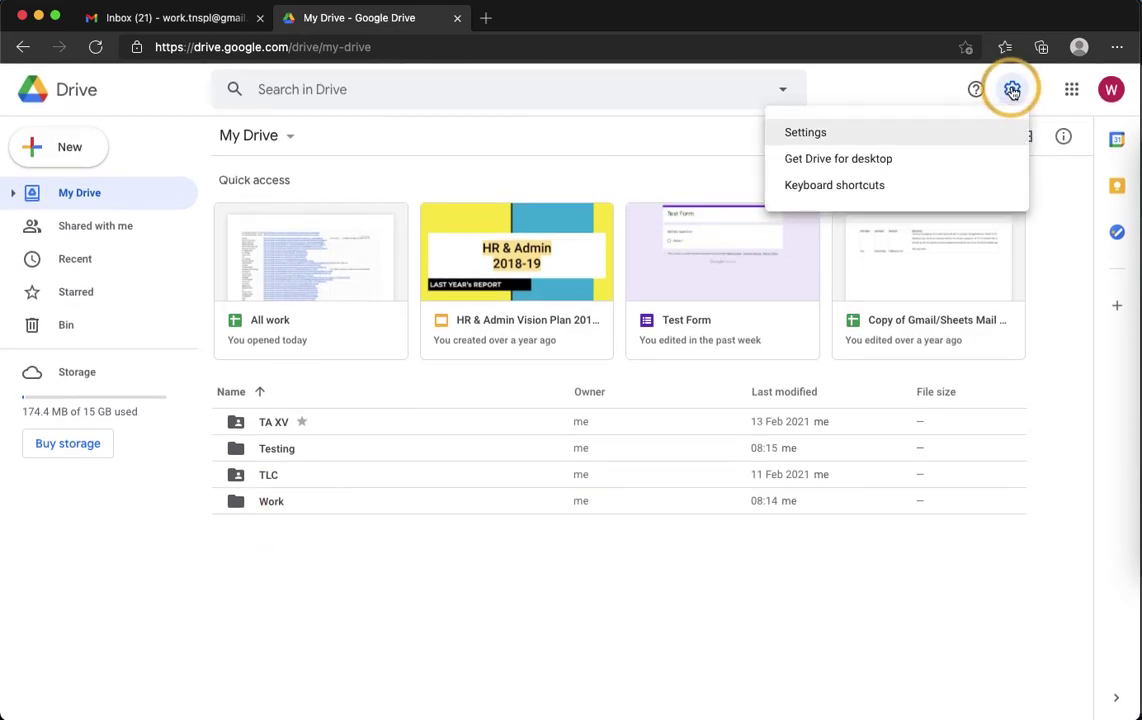
pyautogui.click(808, 133)
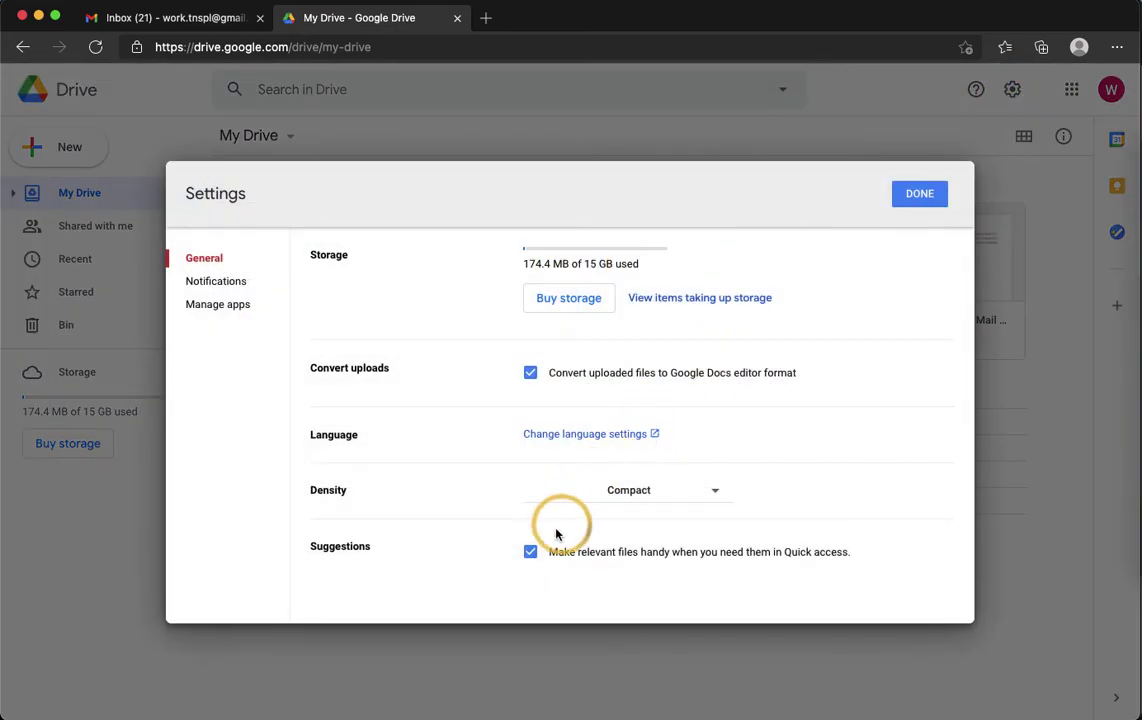
pyautogui.click(530, 554)
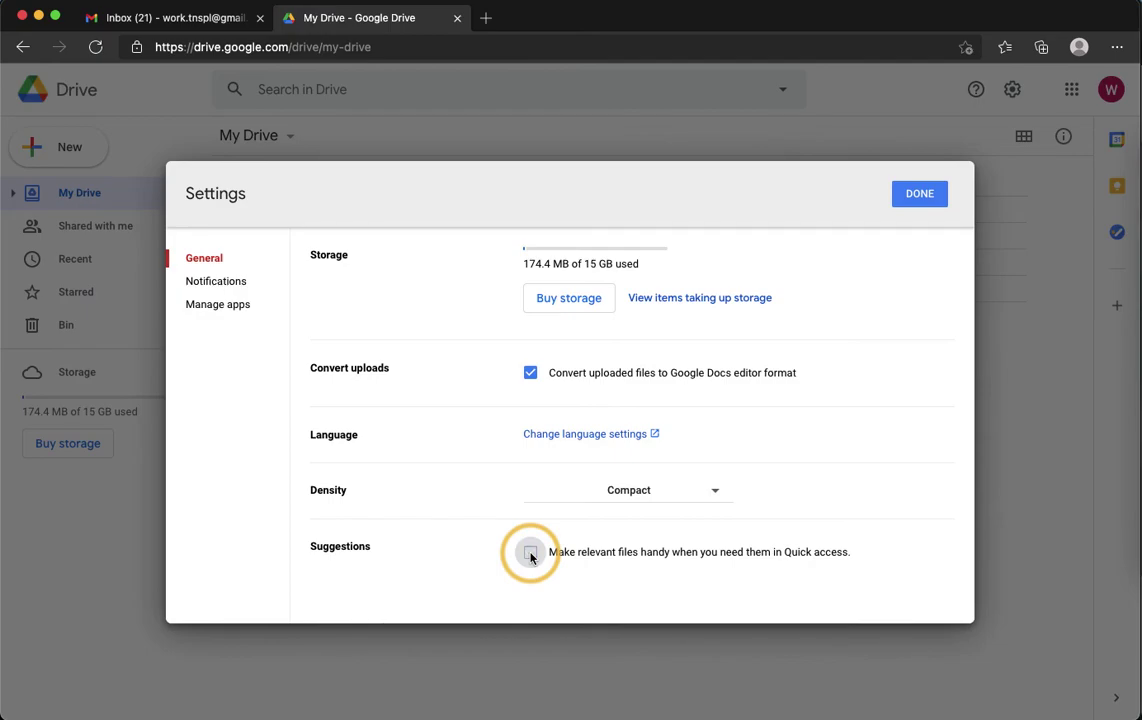
pyautogui.click(910, 193)
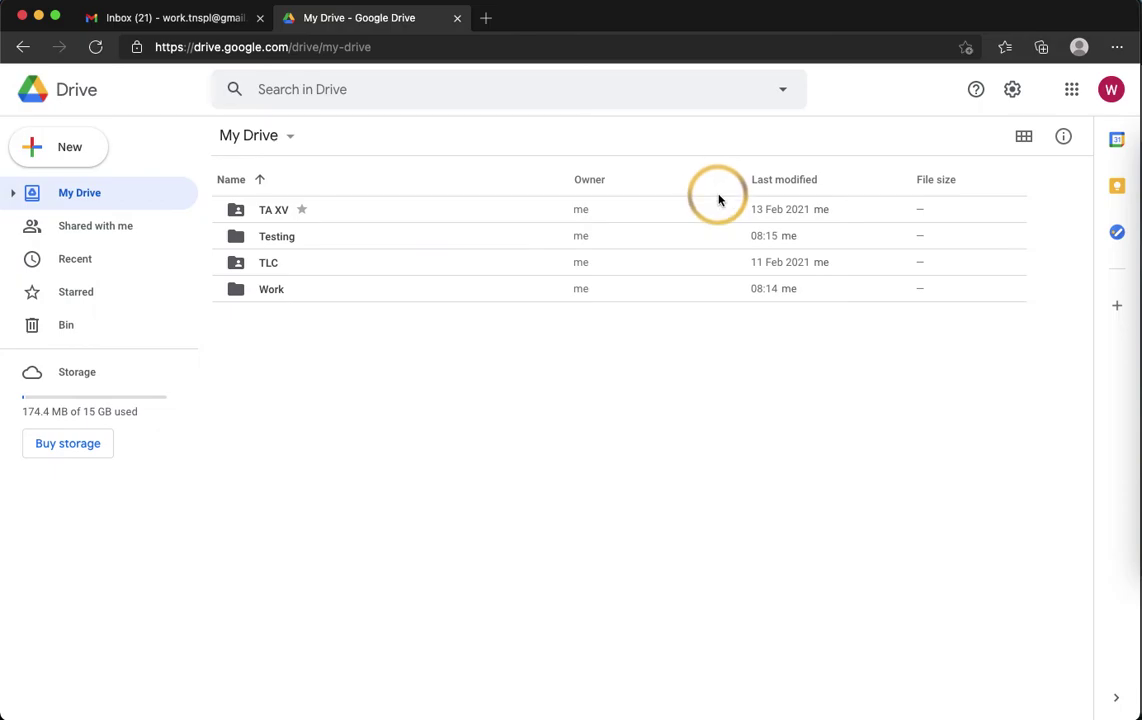
# Review the browser and email notification options in the Drive settings
pyautogui.click(1012, 89)
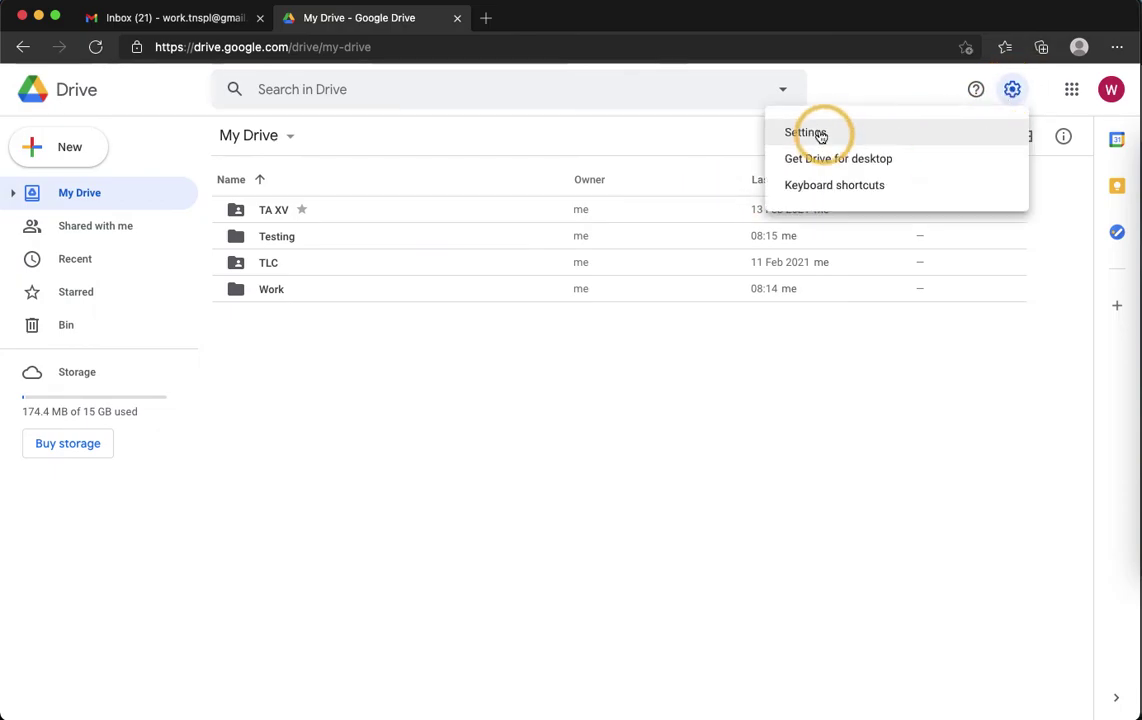
pyautogui.click(820, 136)
pyautogui.click(203, 283)
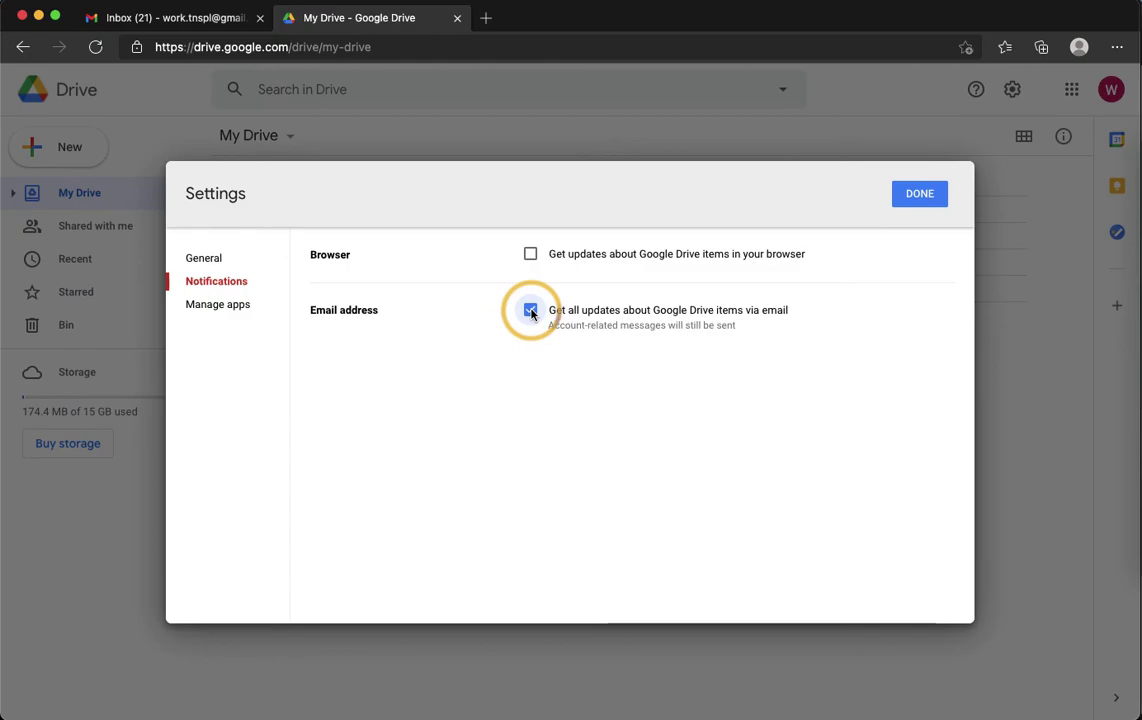
# Look through the apps added to Drive and switch the default use of Google Docs off and back on
pyautogui.click(203, 308)
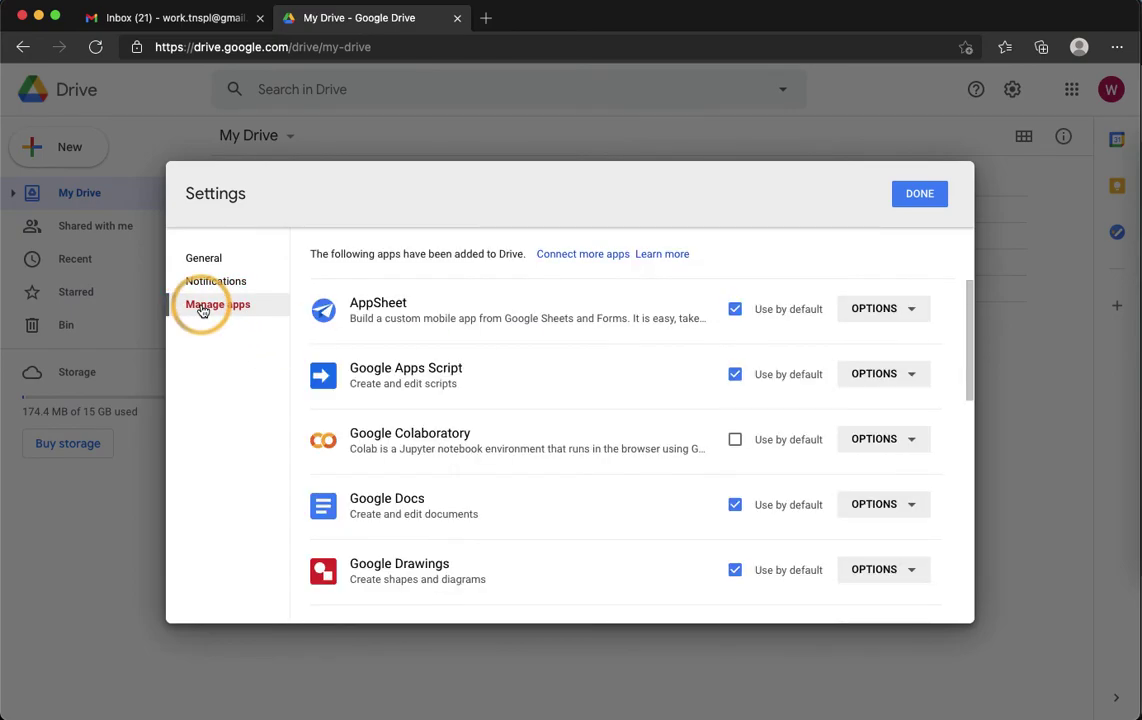
pyautogui.scroll(-3, 515, 408)
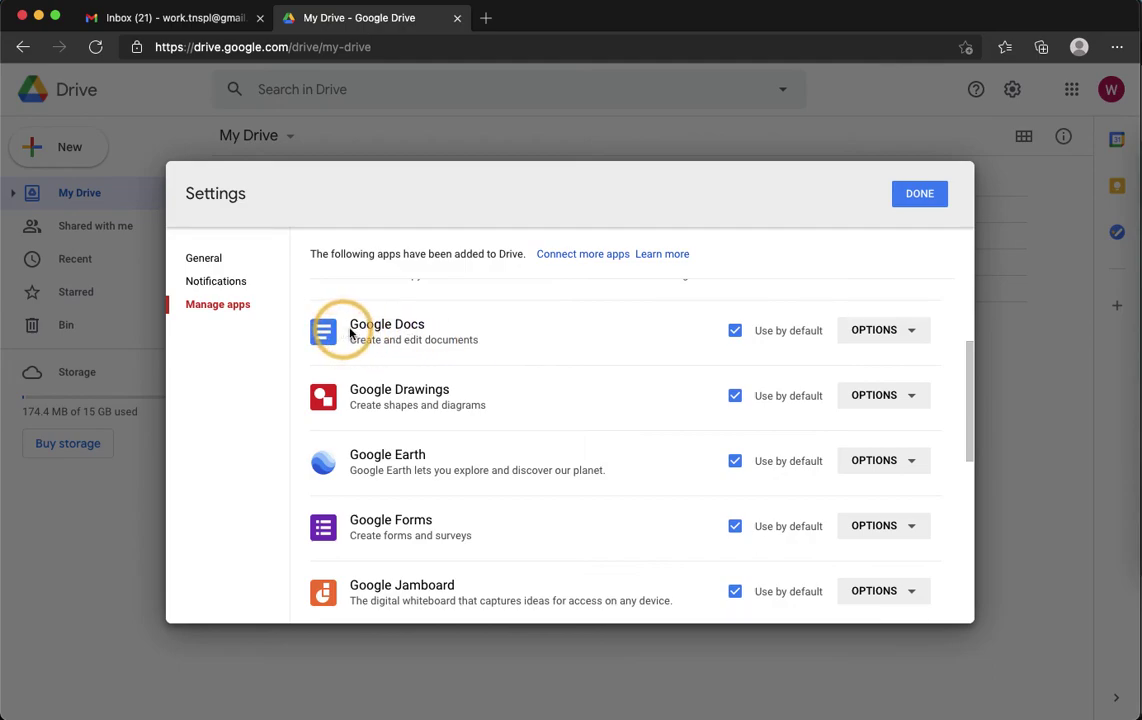
pyautogui.click(735, 333)
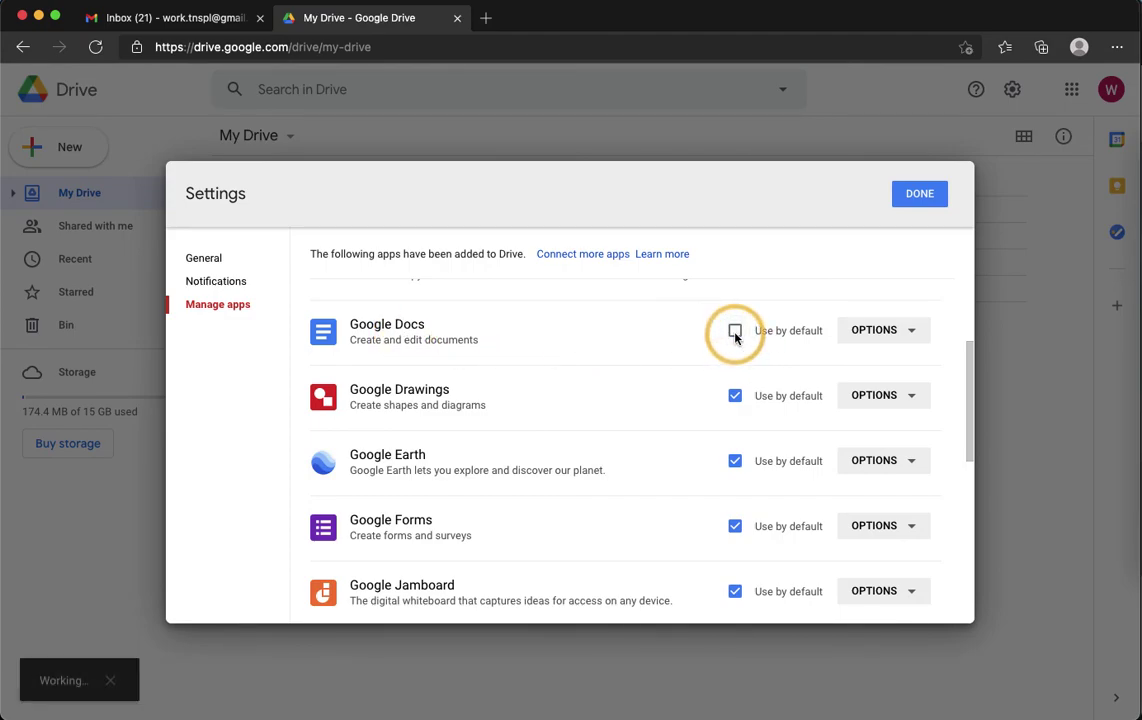
pyautogui.scroll(-1, 505, 543)
pyautogui.scroll(2, 505, 543)
pyautogui.scroll(-2, 505, 543)
pyautogui.scroll(3, 505, 543)
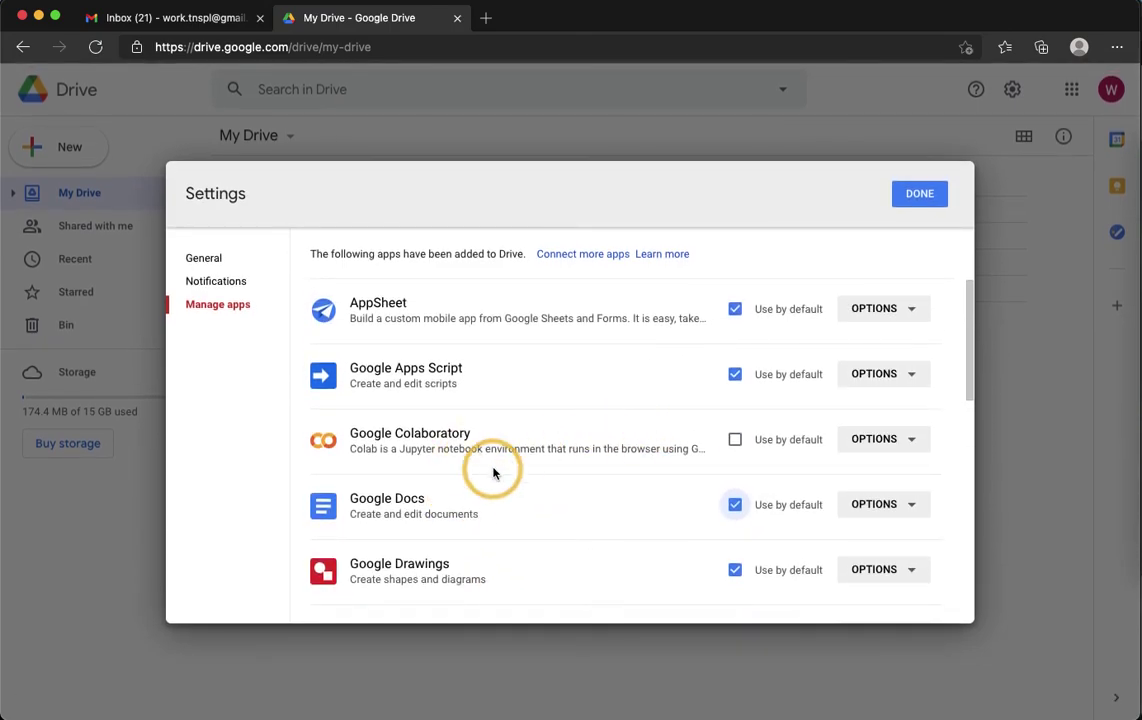
# Open the options for Google Docs in the list of added apps and close the settings
pyautogui.scroll(-2, 495, 471)
pyautogui.scroll(-1, 493, 473)
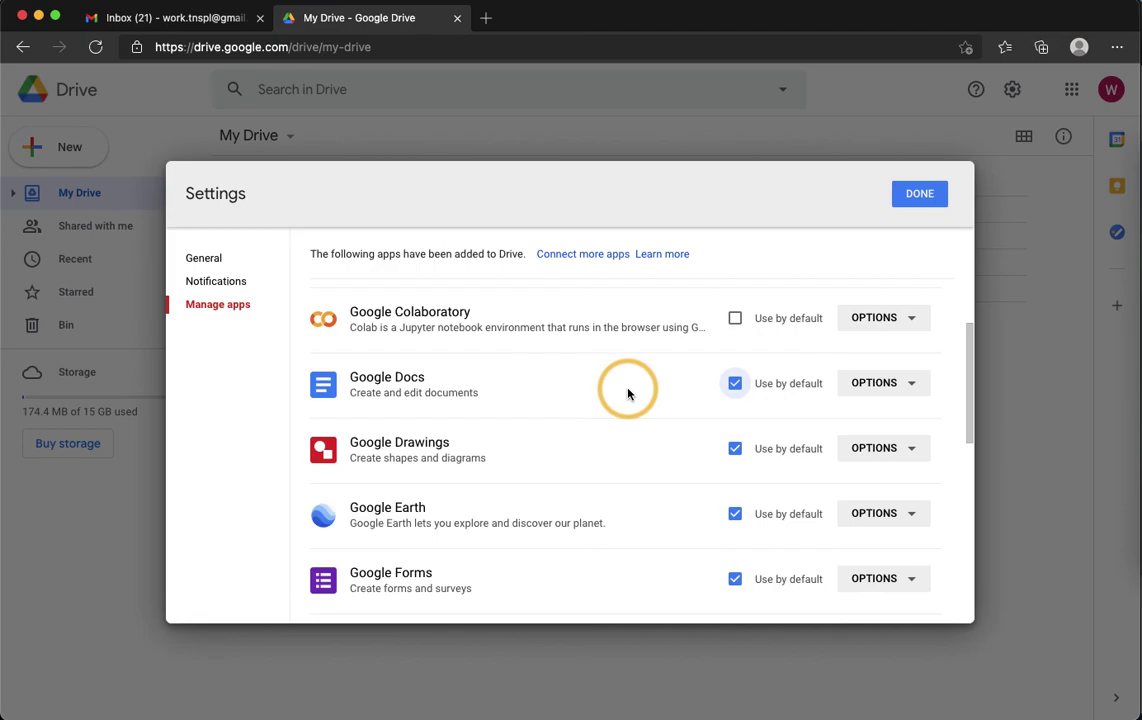
pyautogui.click(914, 392)
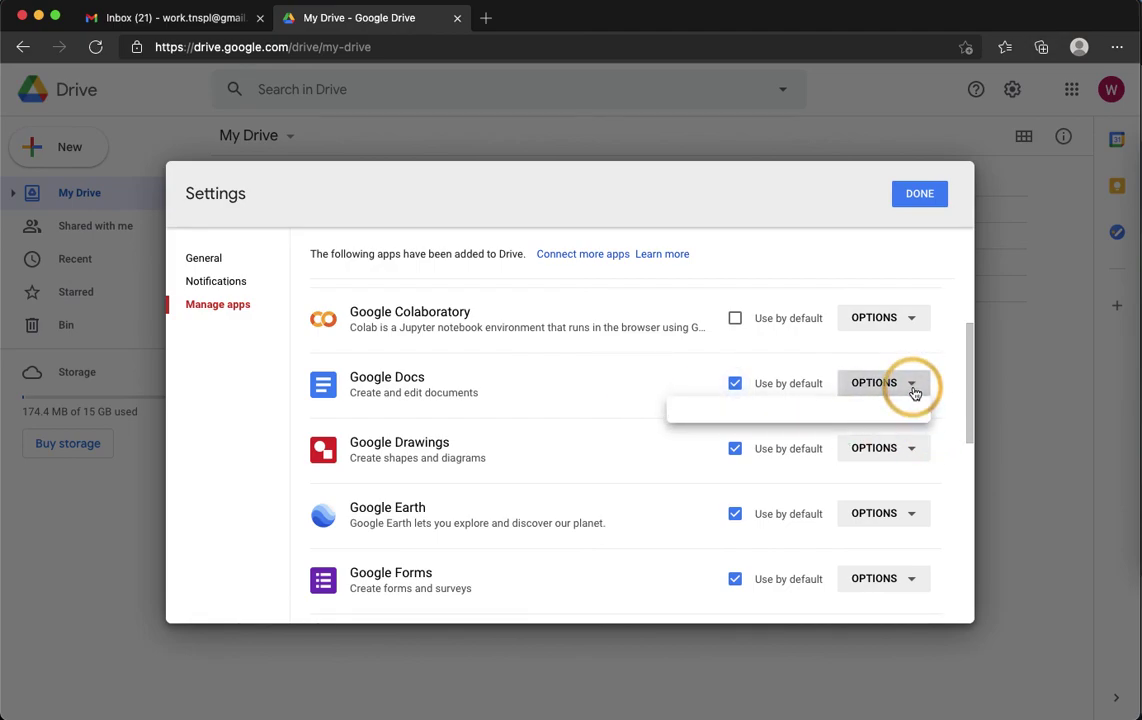
pyautogui.click(918, 194)
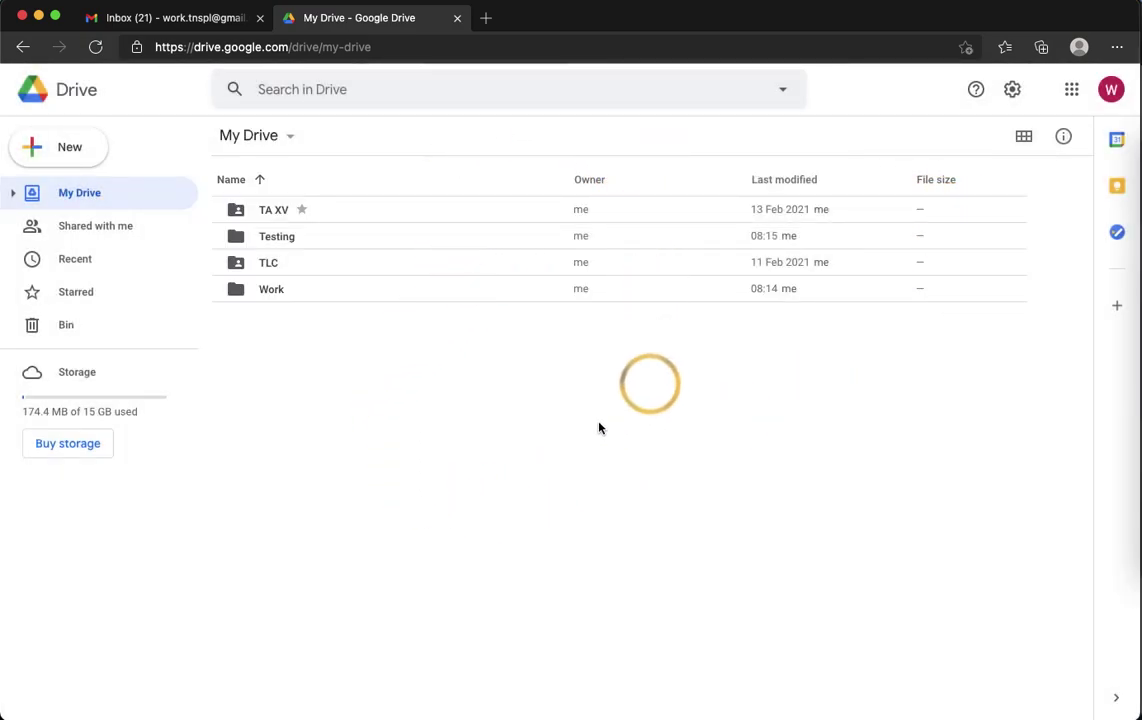
pyautogui.click(1013, 92)
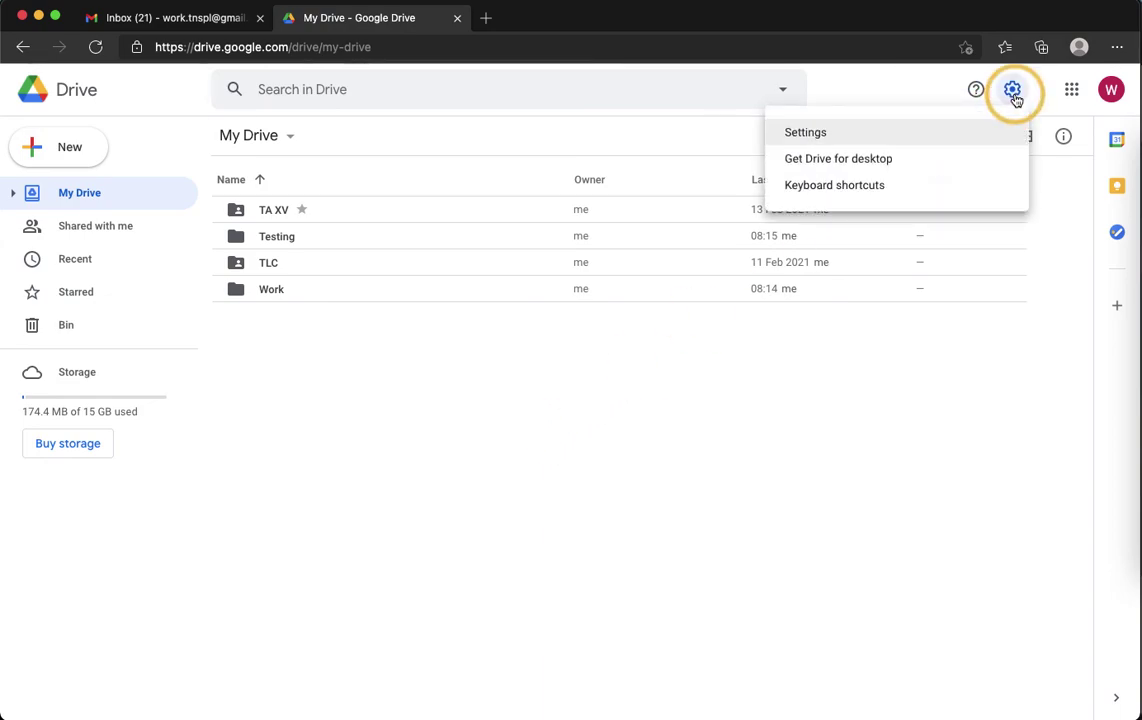
pyautogui.click(868, 372)
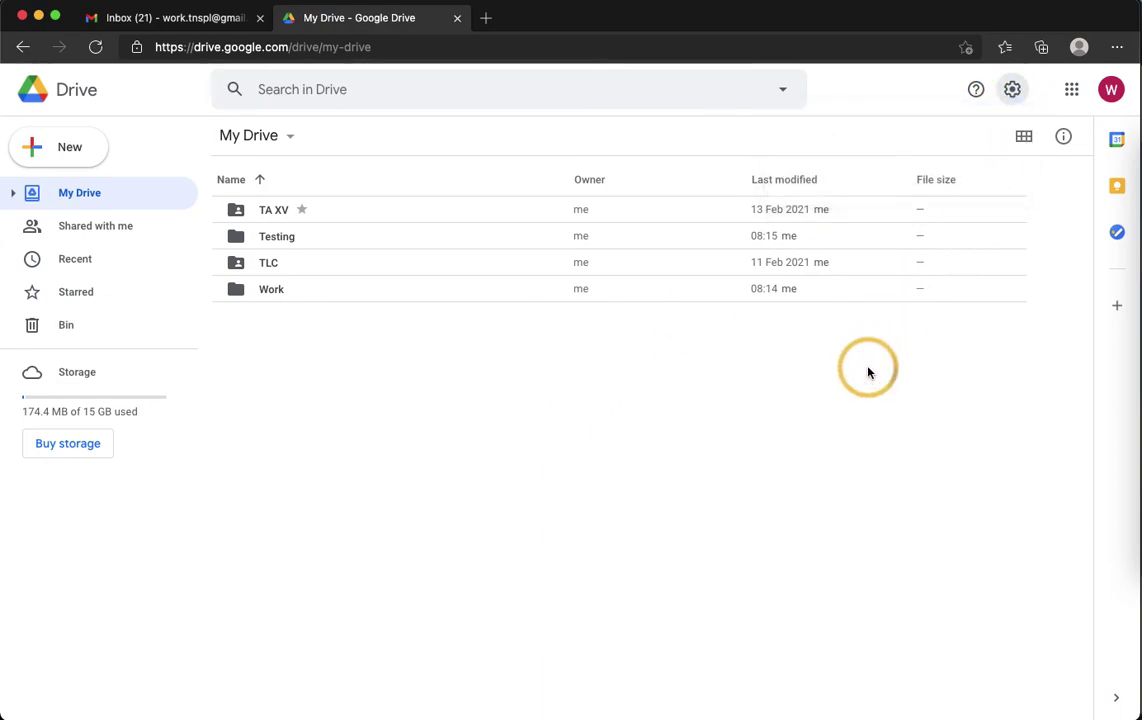